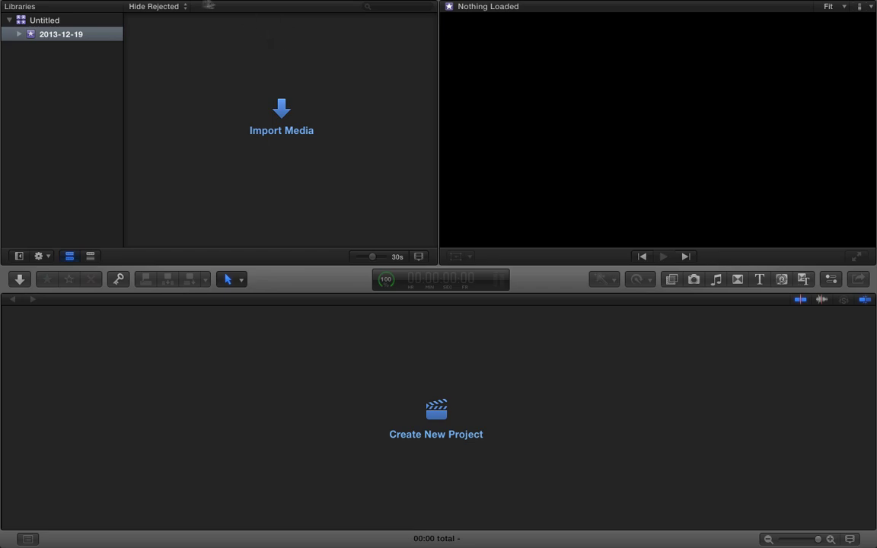
# - Start a new library from File > New > Library and name it 'Audition for Tutorials'
pyautogui.moveTo(156, 3)
pyautogui.click(109, 6)
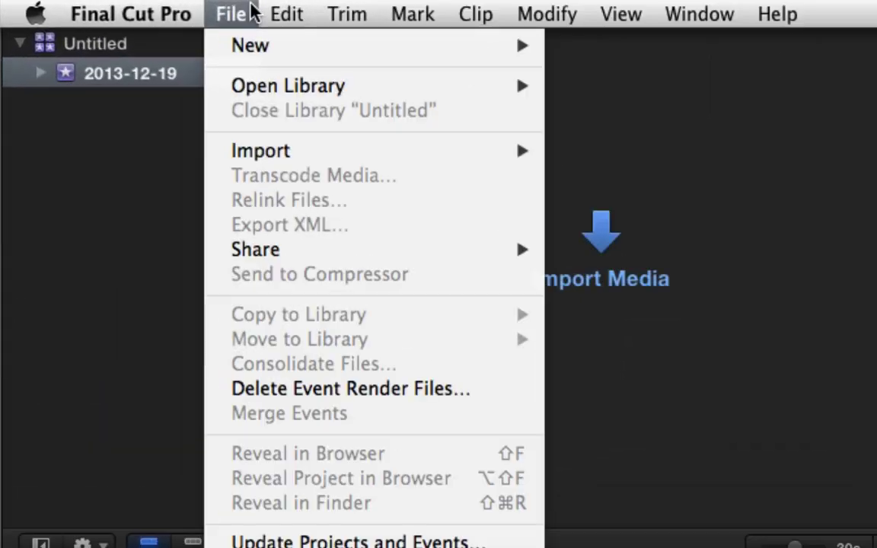
pyautogui.moveTo(247, 37)
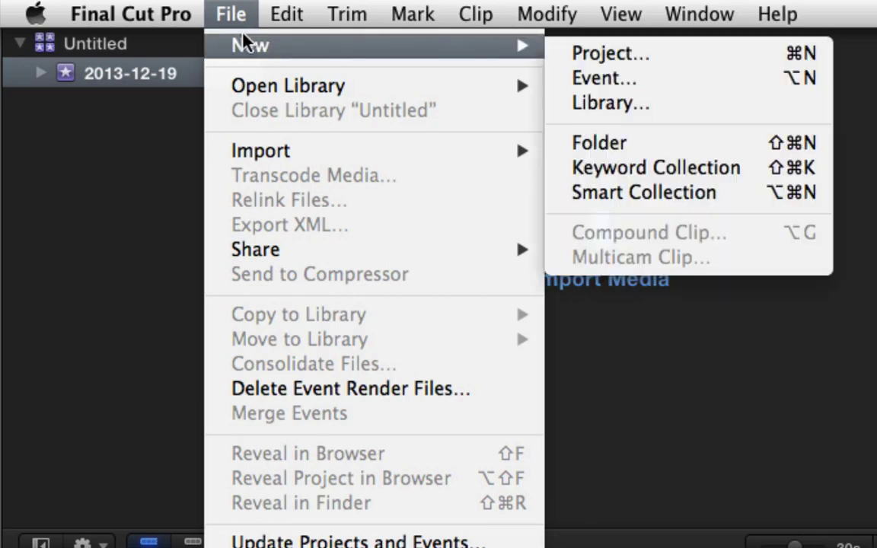
pyautogui.click(641, 104)
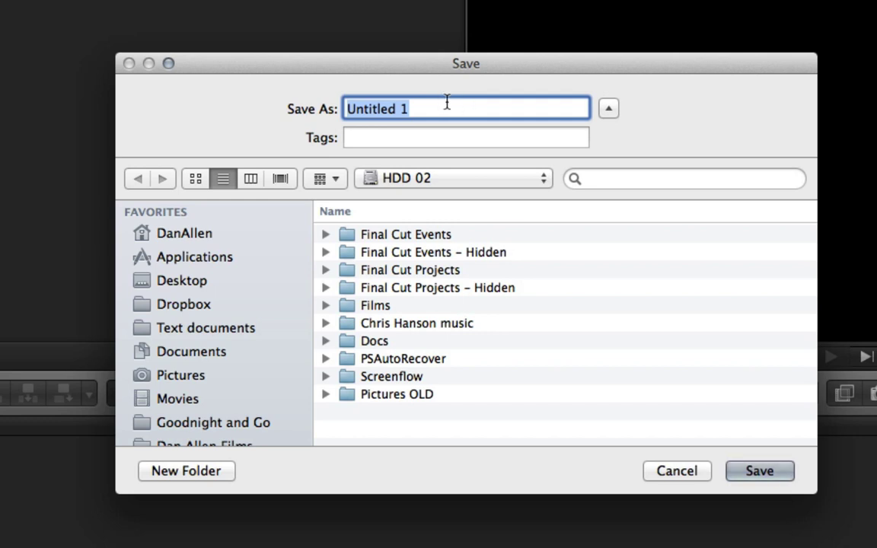
pyautogui.write('Audition for ')
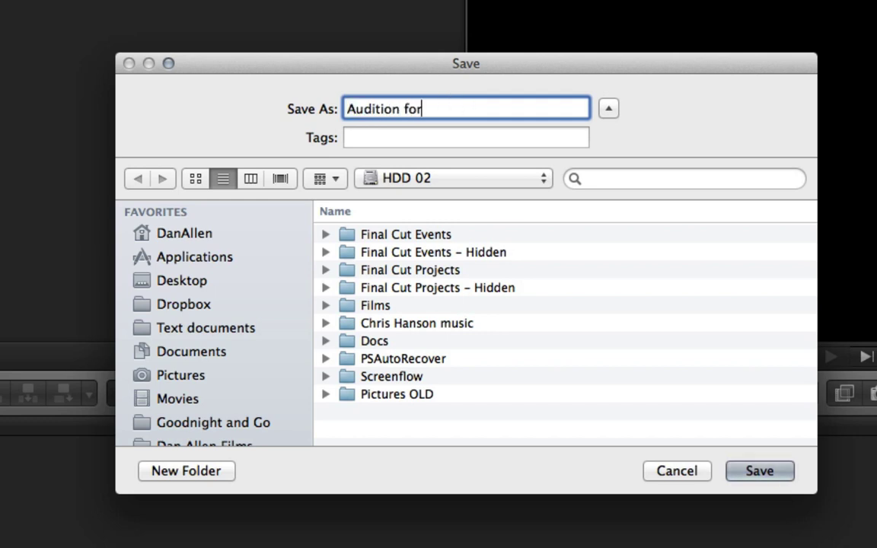
pyautogui.write('Tutorials')
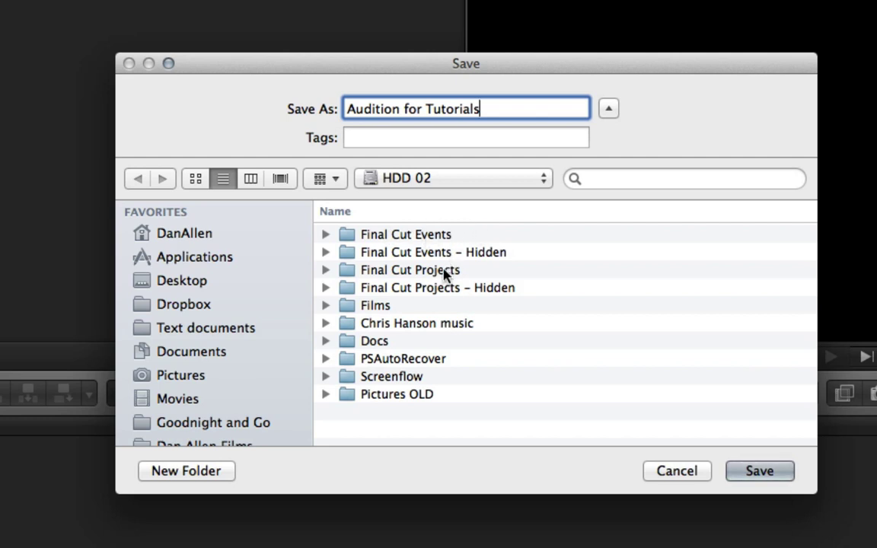
# - Save the library in new nested folders 'Audition' and 'Fianl Cut Projects'
pyautogui.click(215, 471)
pyautogui.write('Audition')
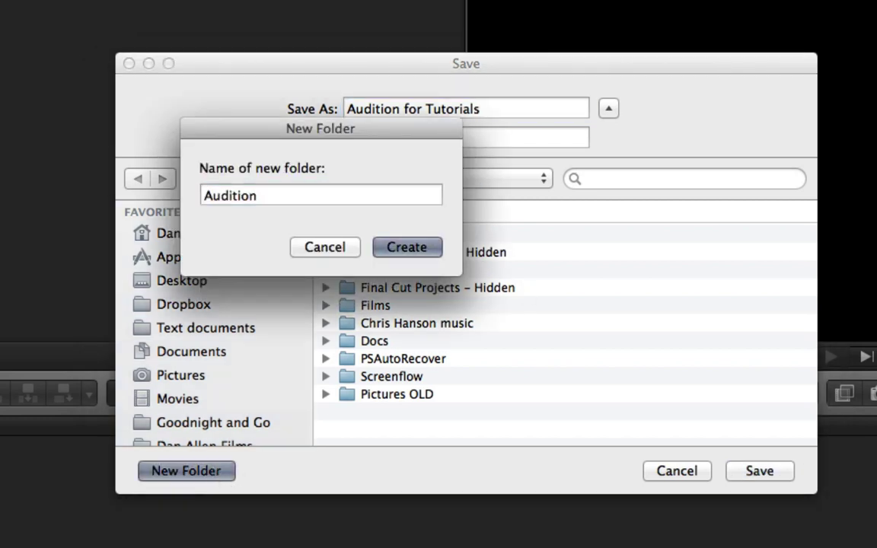
pyautogui.press('Return')
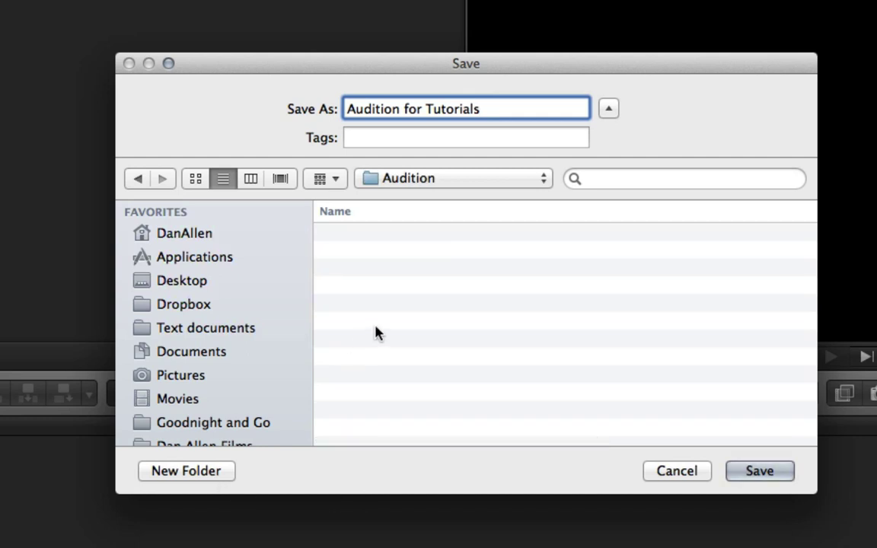
pyautogui.click(202, 471)
pyautogui.write('Fianl')
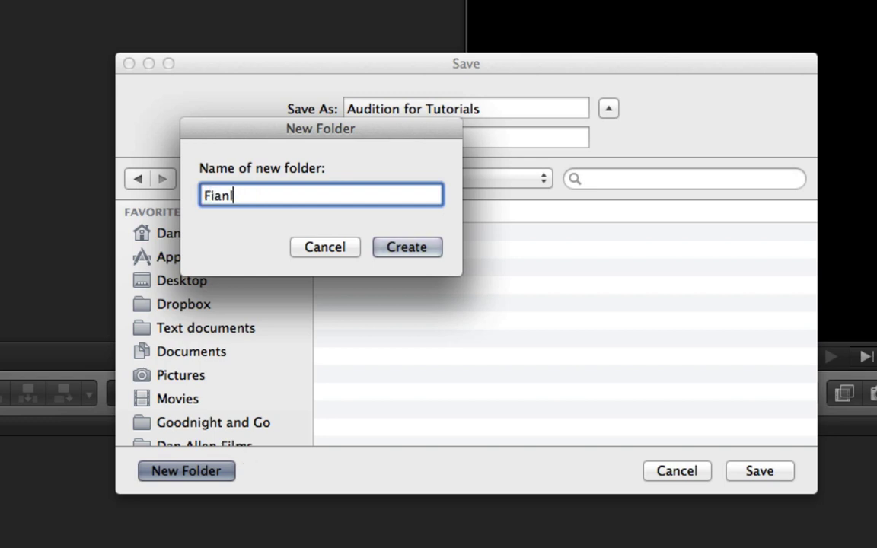
pyautogui.write(' Cut Projects')
pyautogui.press('Return')
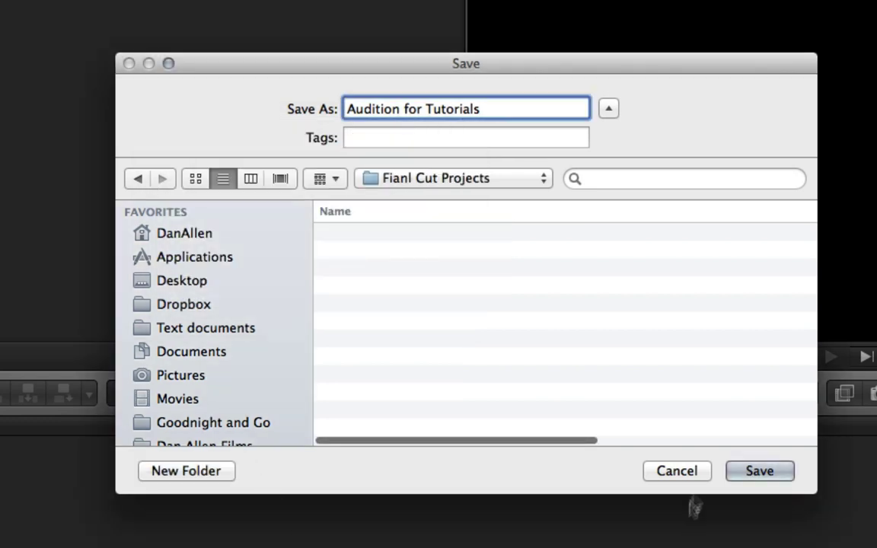
pyautogui.click(759, 471)
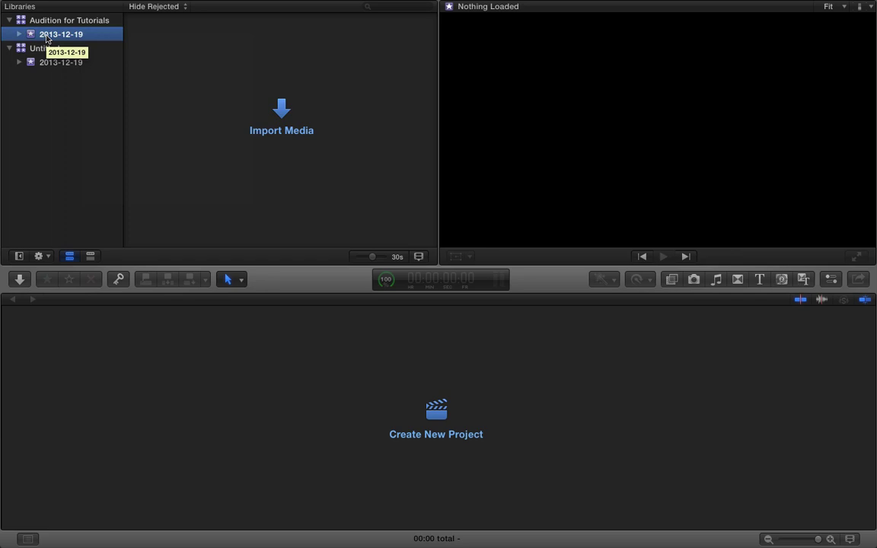
# - Rename the 2013-12-19 event to 'Footage Day 1'
pyautogui.press('Return')
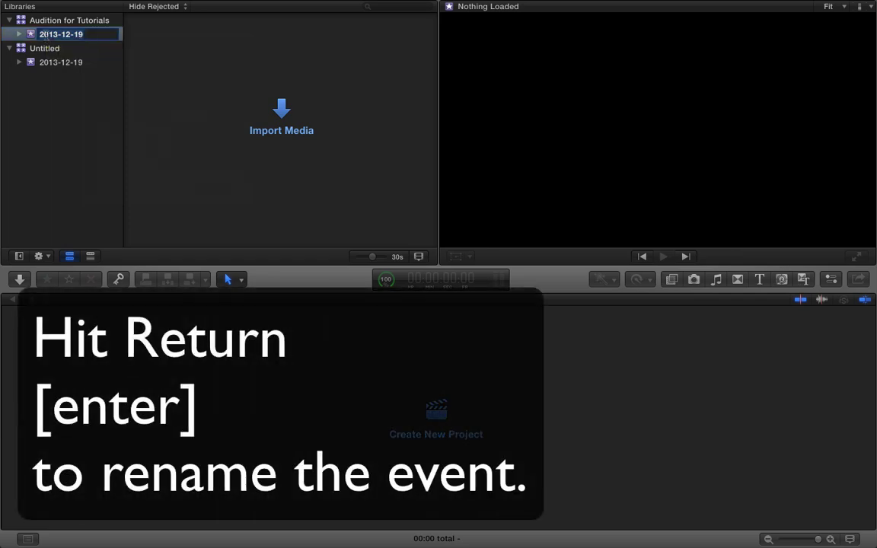
pyautogui.write('Footage ')
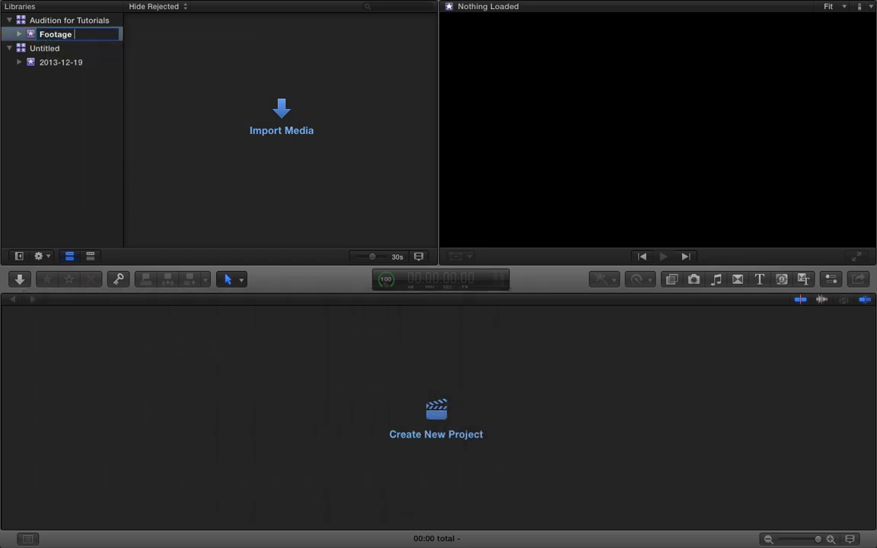
pyautogui.write('Day 1')
pyautogui.press('Return')
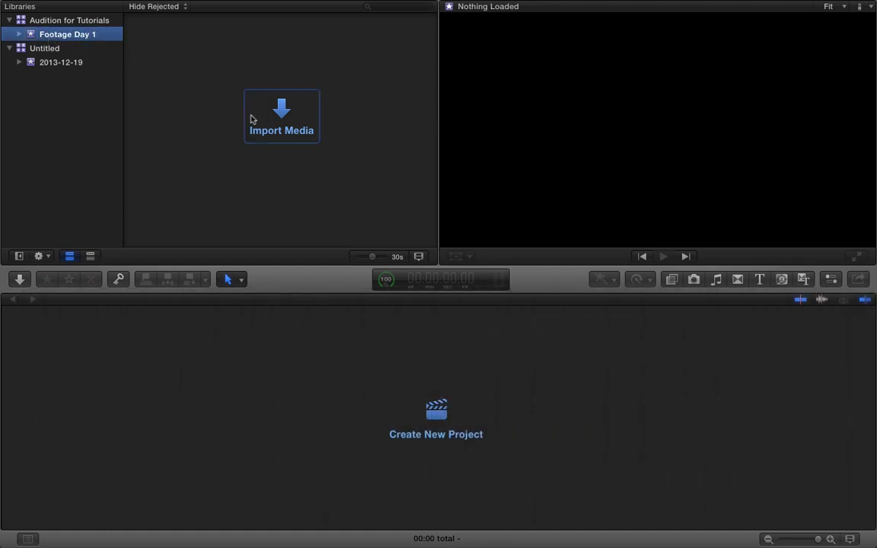
# - Import _IMG4489 through _IMG4504 from Day One > Cam01, copying files into the library
pyautogui.click(276, 117)
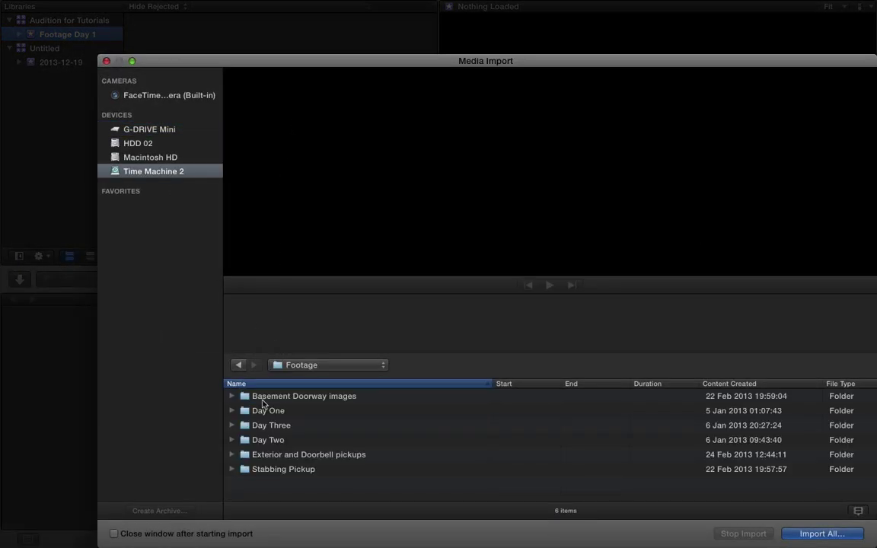
pyautogui.doubleClick(274, 412)
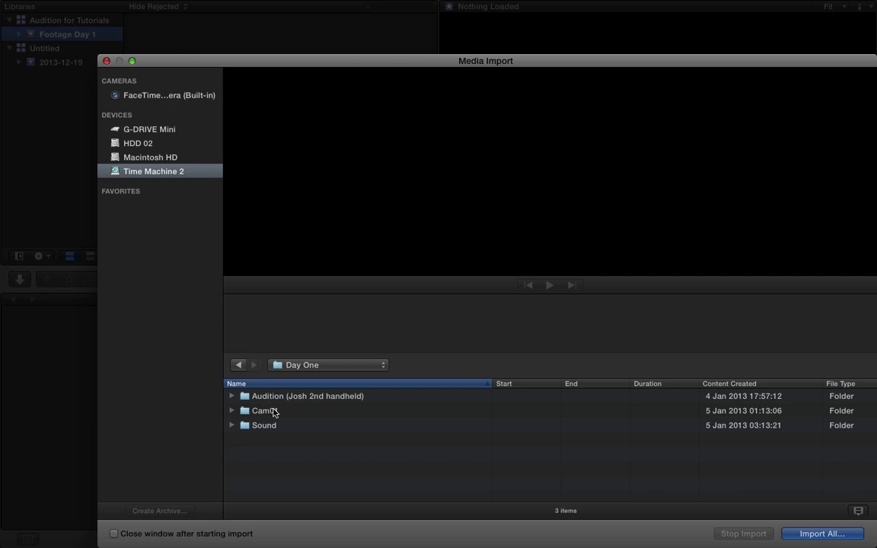
pyautogui.doubleClick(280, 411)
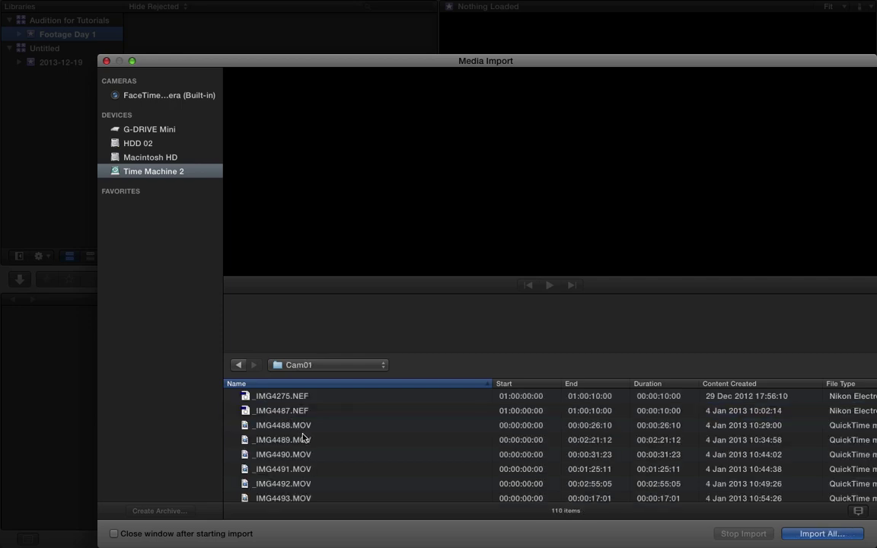
pyautogui.click(302, 438)
pyautogui.scroll(-5, 309, 450)
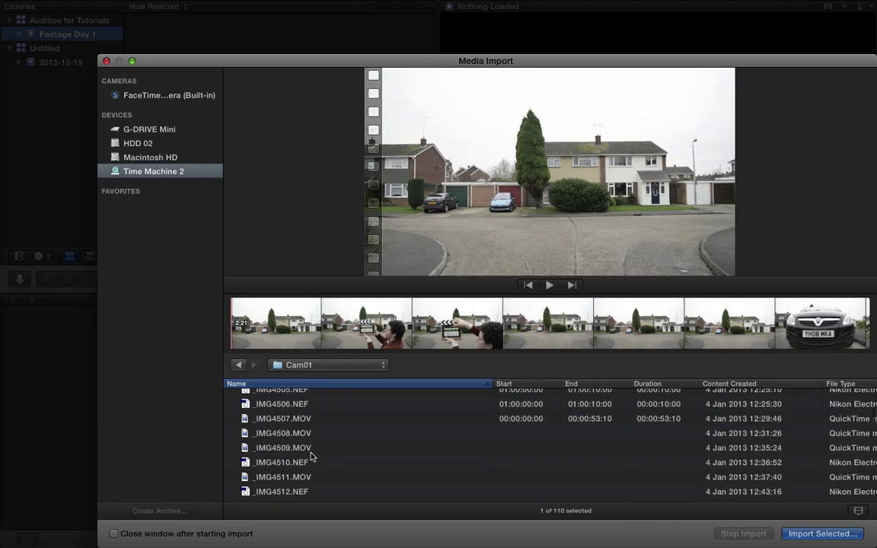
pyautogui.scroll(5, 309, 453)
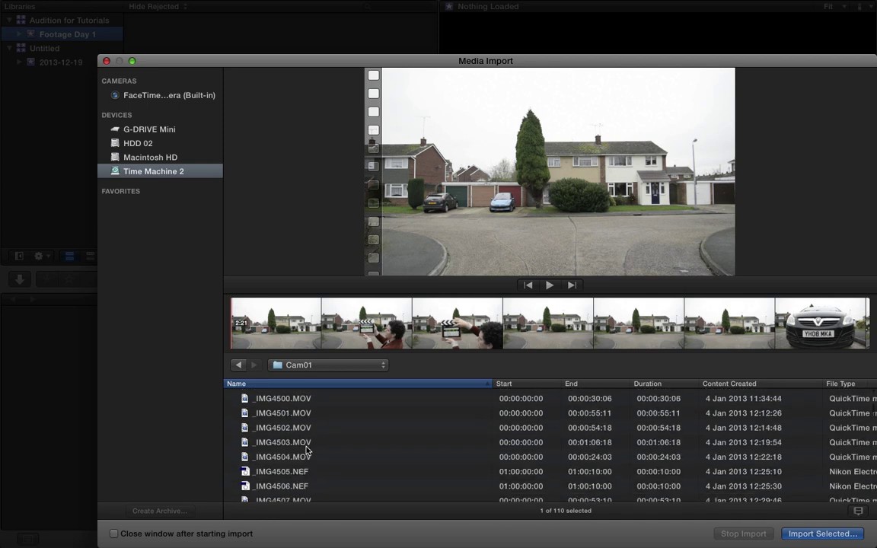
pyautogui.keyDown('shift'); pyautogui.click(308, 455); pyautogui.keyUp('shift')
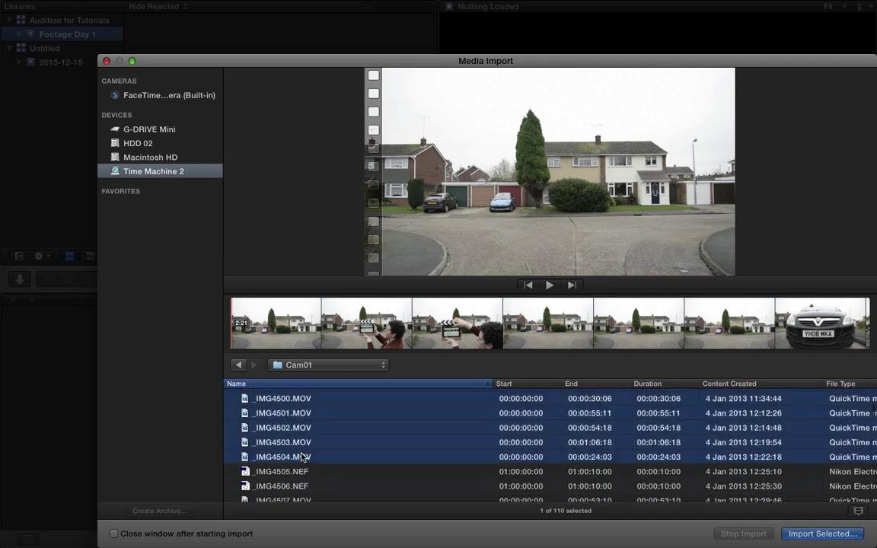
pyautogui.click(822, 533)
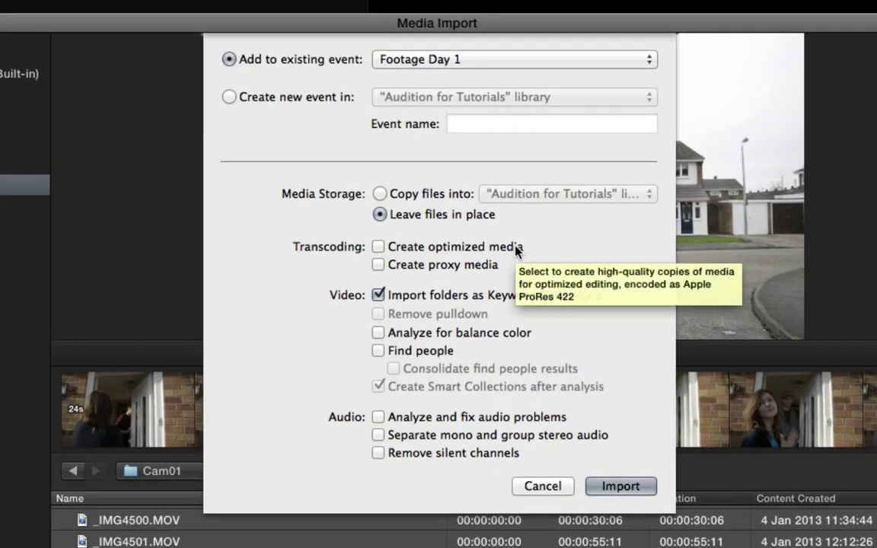
pyautogui.click(428, 199)
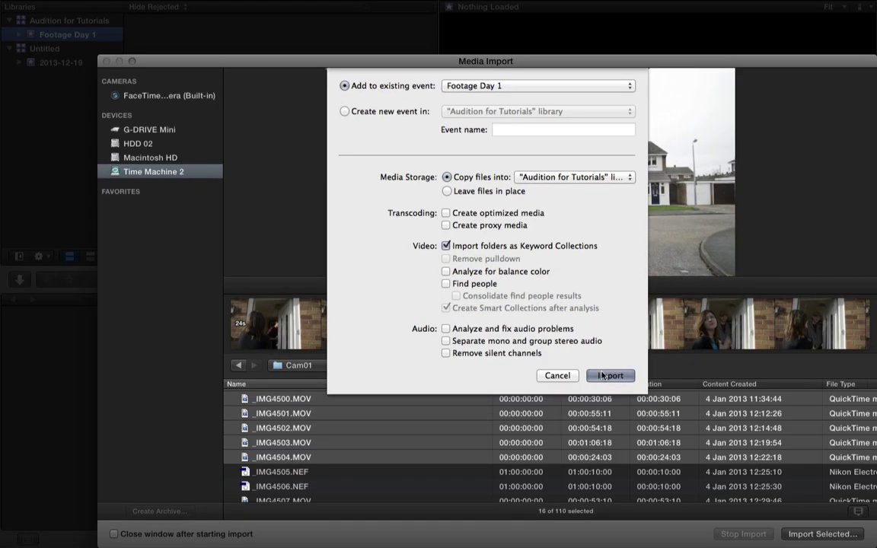
# - Finish importing the sixteen Cam01 clips into Footage Day 1
pyautogui.click(619, 486)
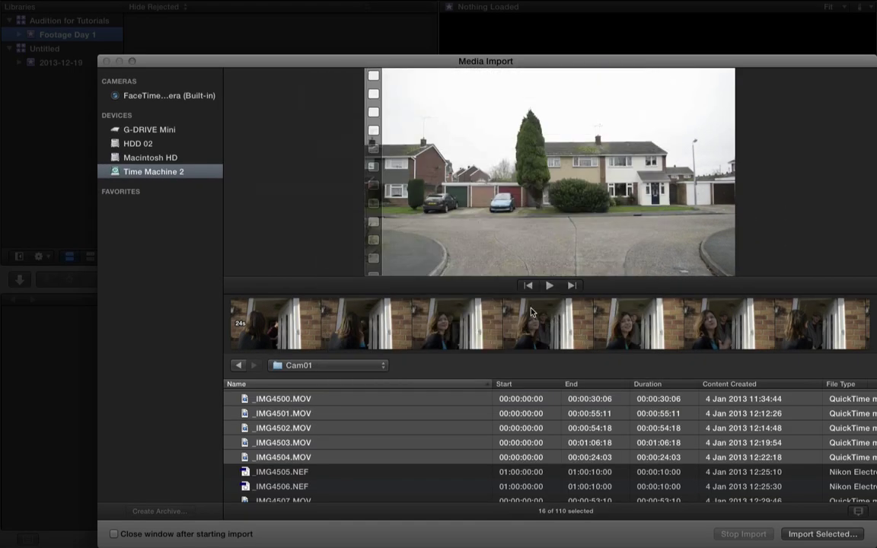
pyautogui.scroll(5, 326, 439)
pyautogui.click(326, 440)
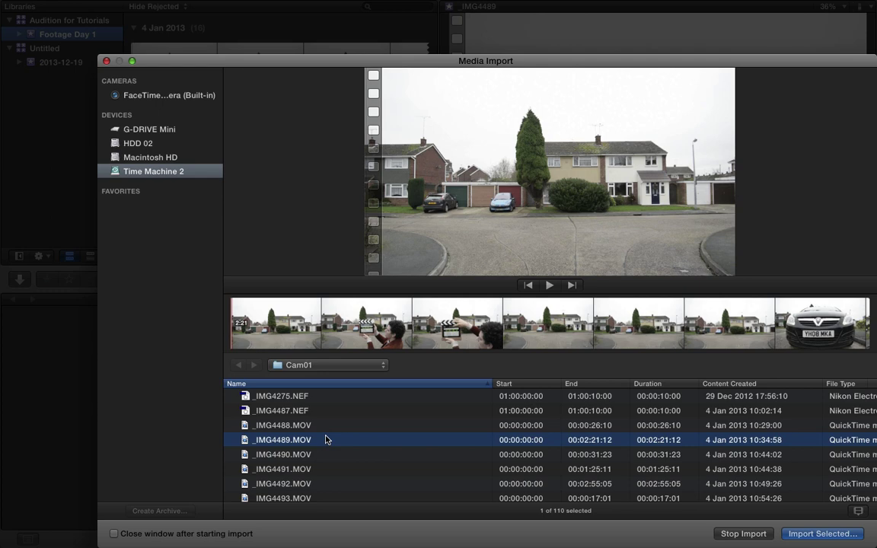
# - Select ten clips through _IMG4609.MOV in Footage > Day Two > Cam 01
pyautogui.press('super+Up')
pyautogui.press('super+Up')
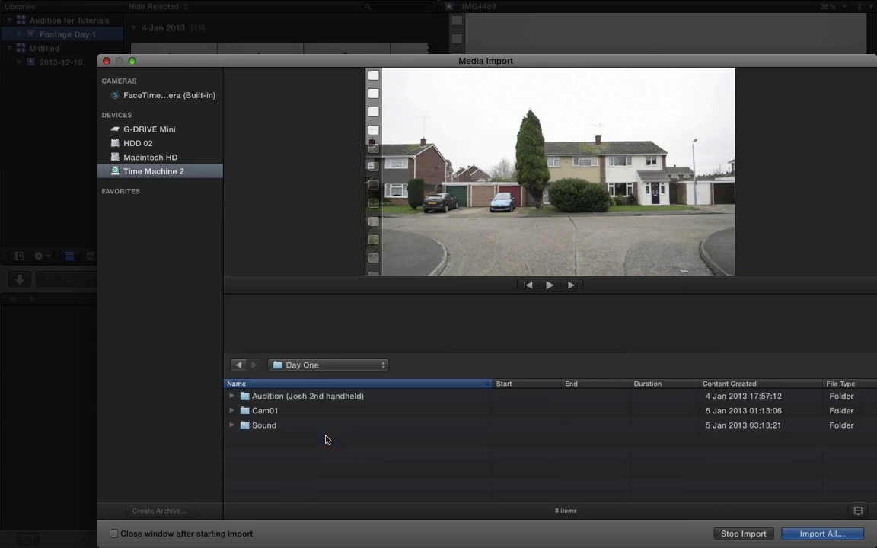
pyautogui.doubleClick(274, 440)
pyautogui.doubleClick(271, 400)
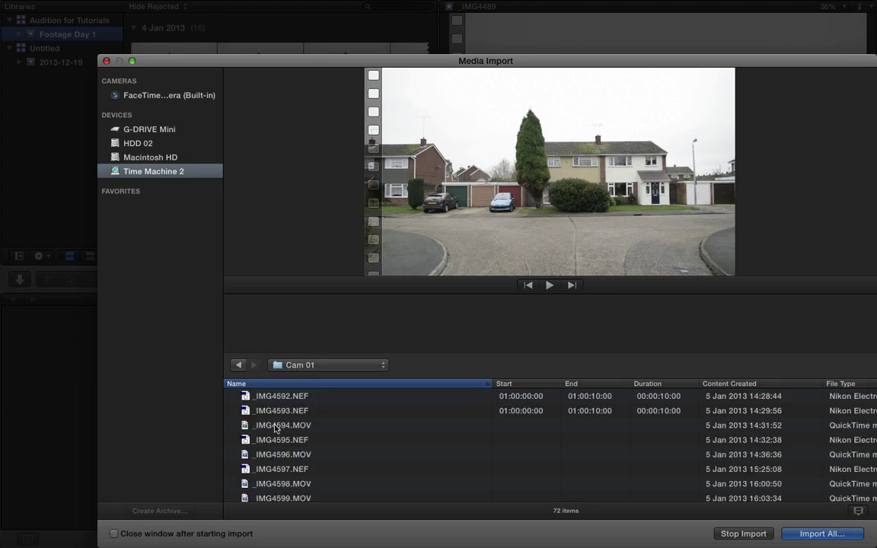
pyautogui.scroll(-10, 332, 463)
pyautogui.click(297, 457)
pyautogui.scroll(-3, 297, 462)
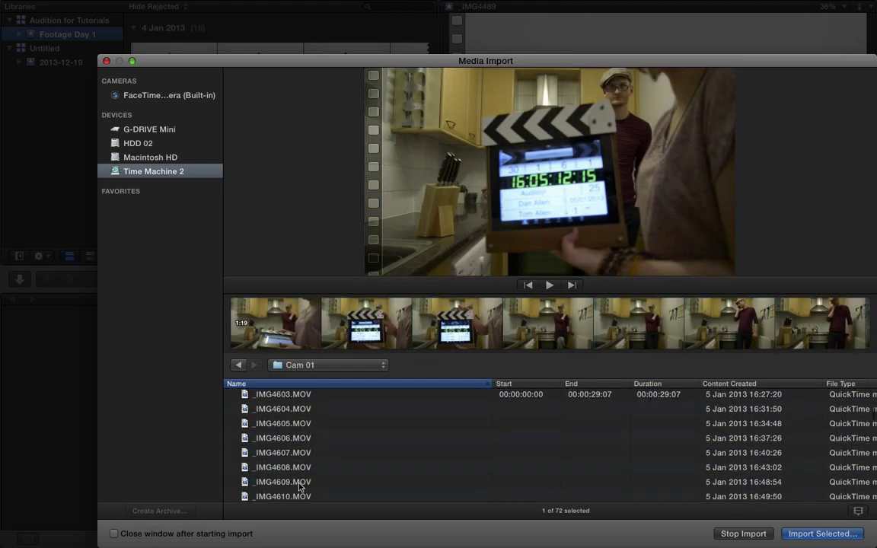
pyautogui.keyDown('shift'); pyautogui.click(299, 468); pyautogui.keyUp('shift')
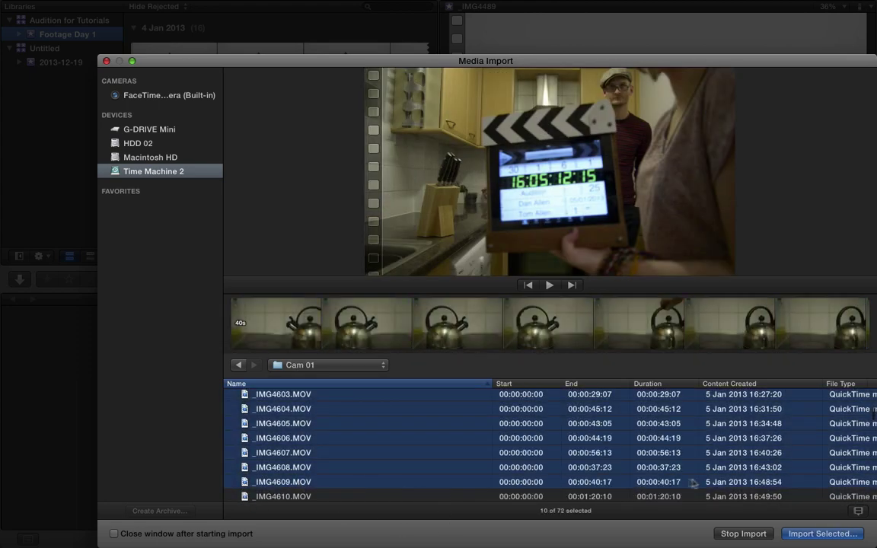
# - Import the ten Day Two clips into a new 'Footage Day 2' event in Audition for Tutorials
pyautogui.click(822, 533)
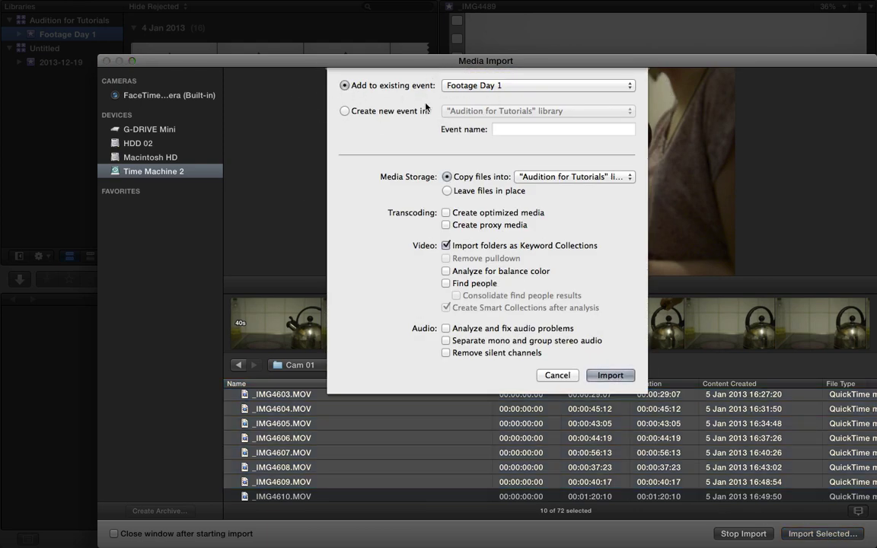
pyautogui.click(395, 112)
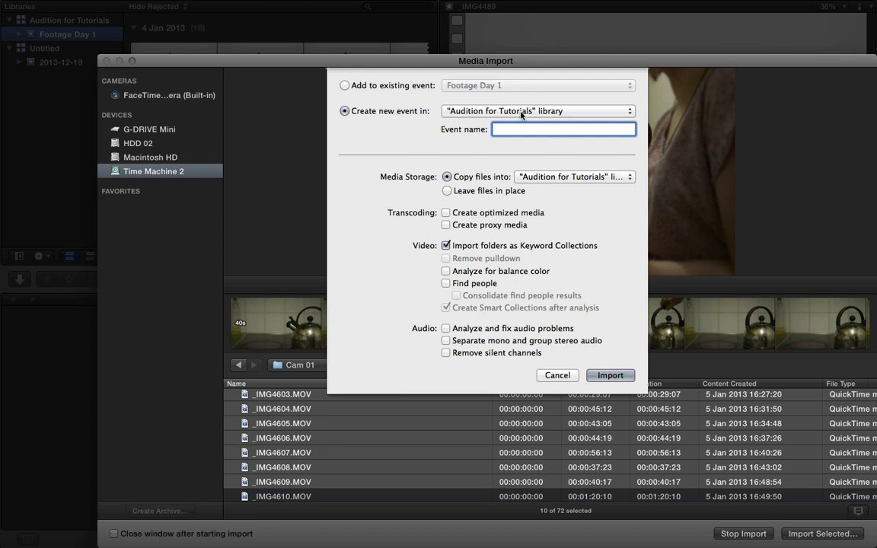
pyautogui.click(485, 108)
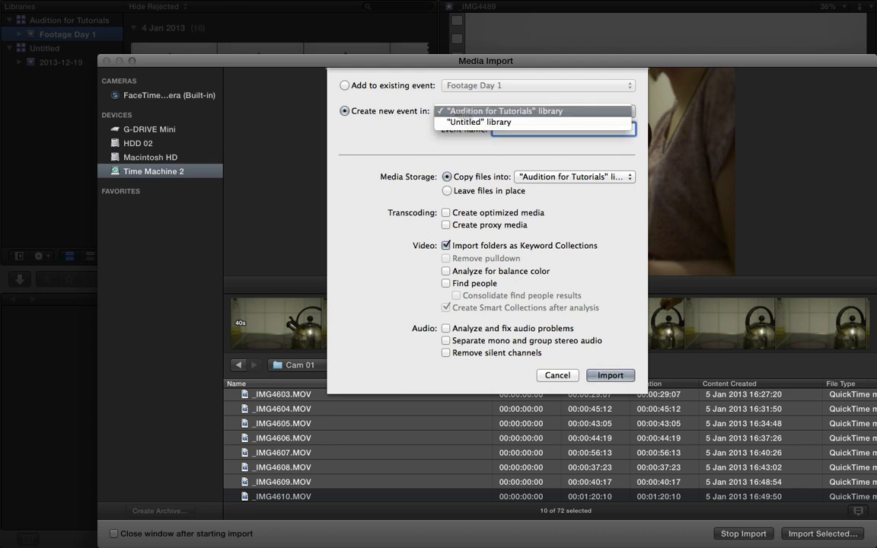
pyautogui.click(506, 111)
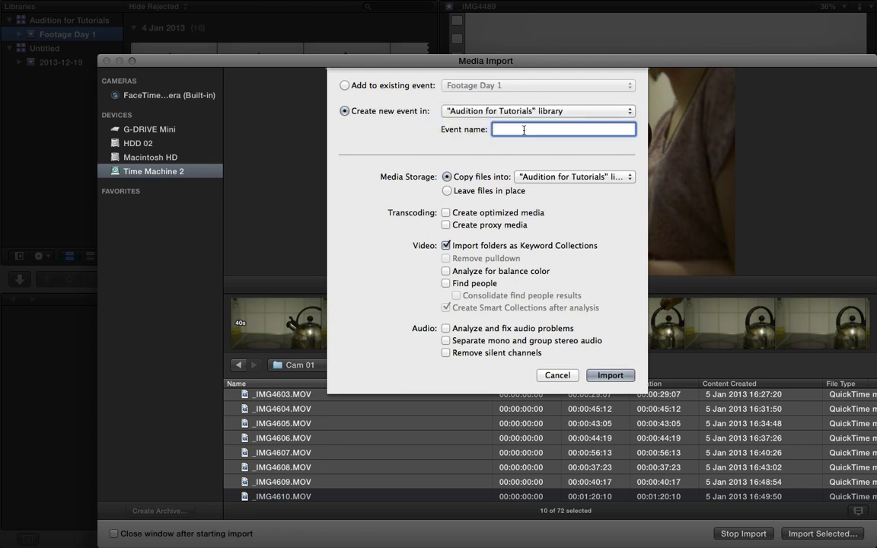
pyautogui.write('Footage Day 2')
pyautogui.press('Return')
pyautogui.click(106, 60)
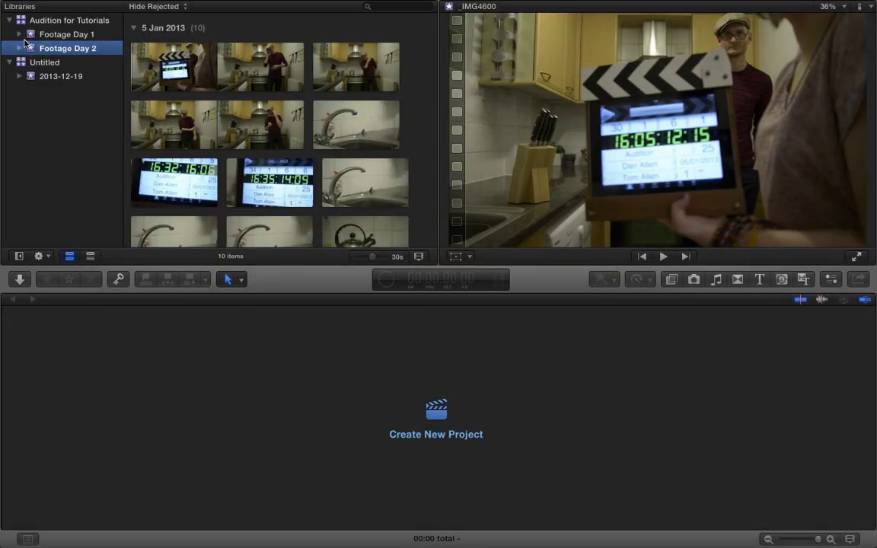
pyautogui.keyDown('super'); pyautogui.click(85, 39); pyautogui.keyUp('super')
pyautogui.click(86, 49)
pyautogui.press('Up')
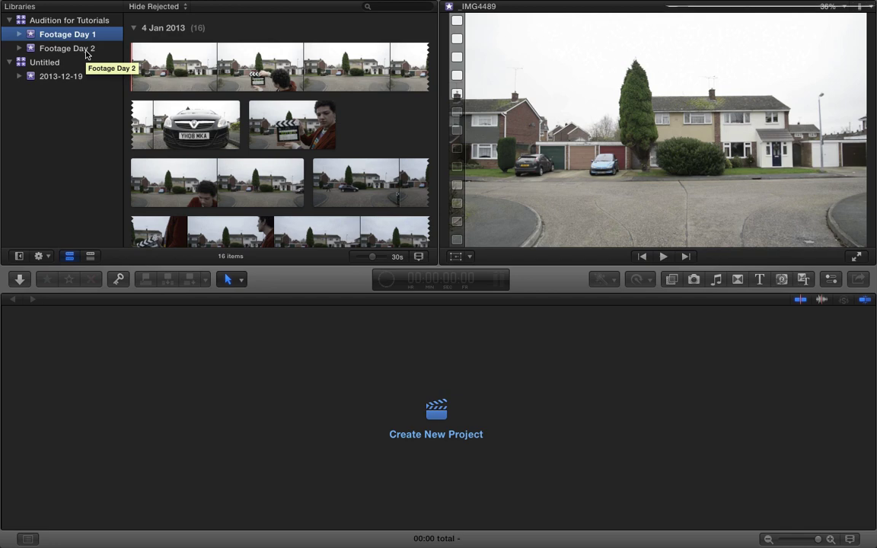
pyautogui.click(71, 50)
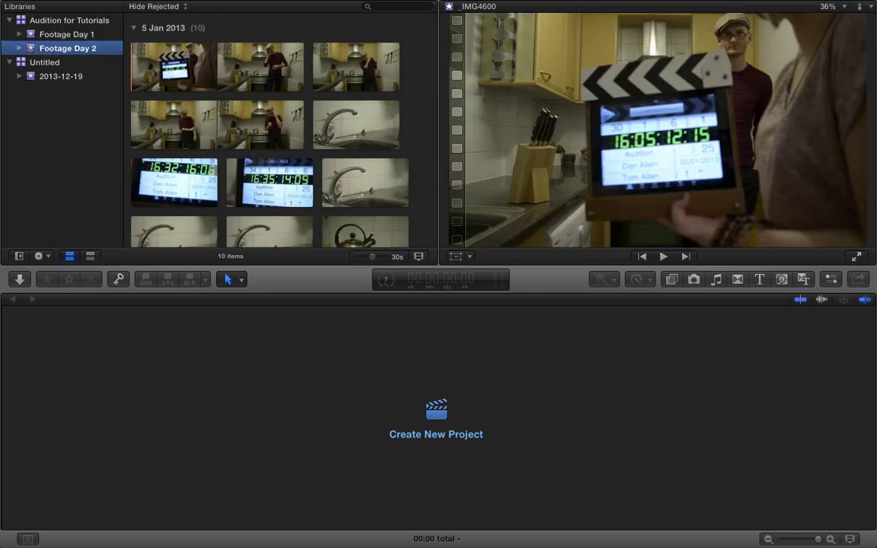
pyautogui.click(51, 34)
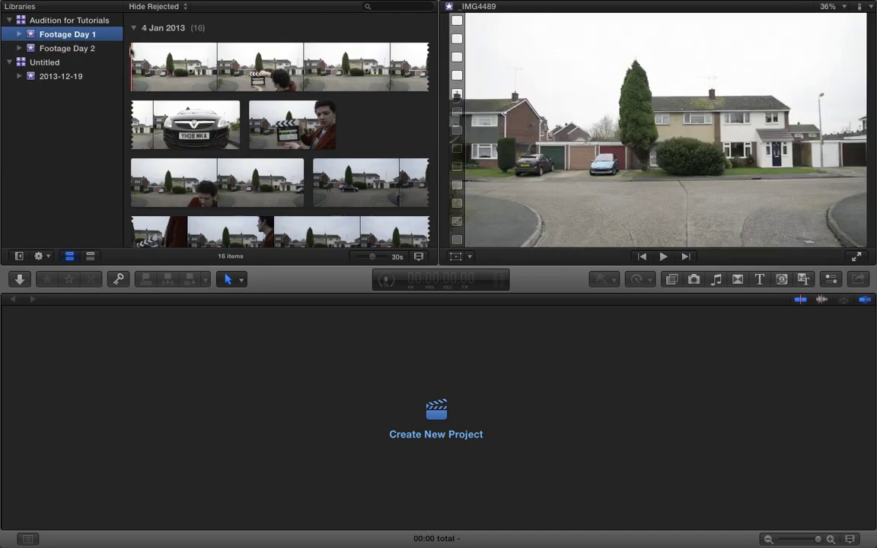
pyautogui.click(84, 49)
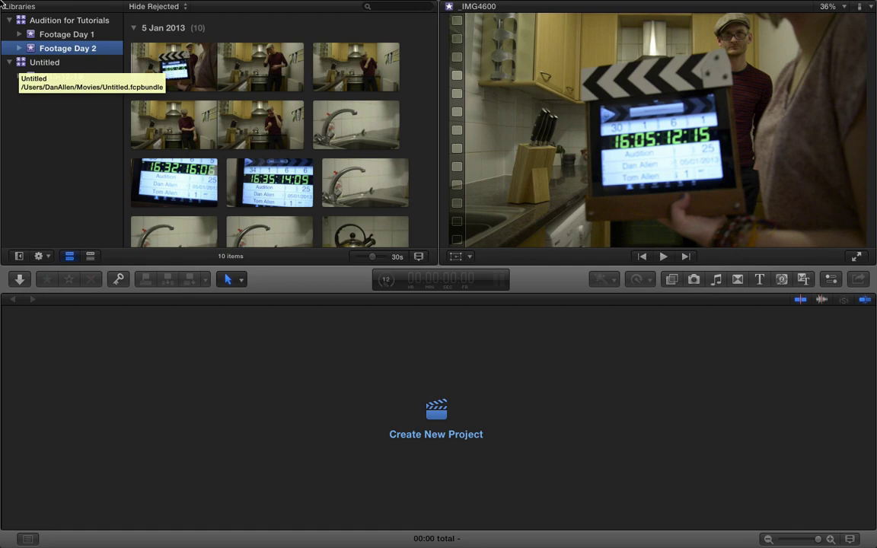
# - Start a new event named 'Projects' with Create New Project unchecked
pyautogui.moveTo(2, 3)
pyautogui.click(108, 6)
pyautogui.moveTo(117, 21)
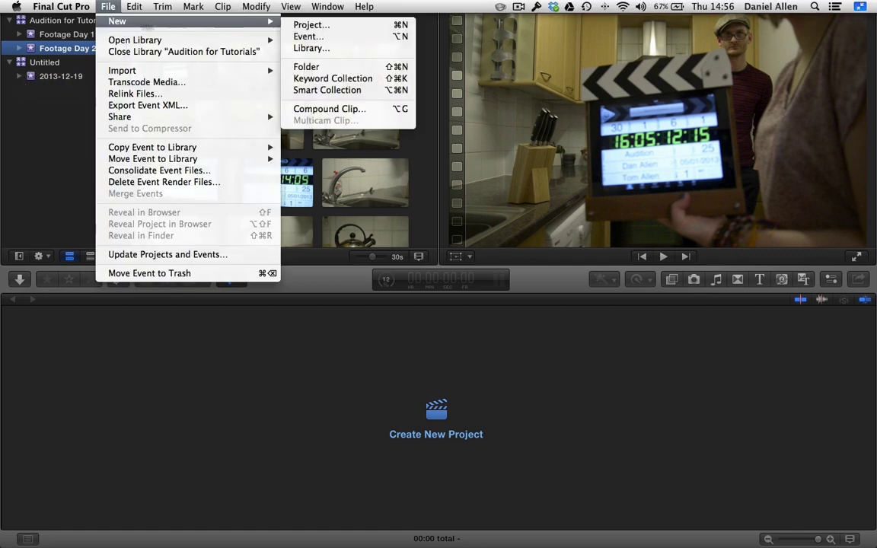
pyautogui.click(322, 37)
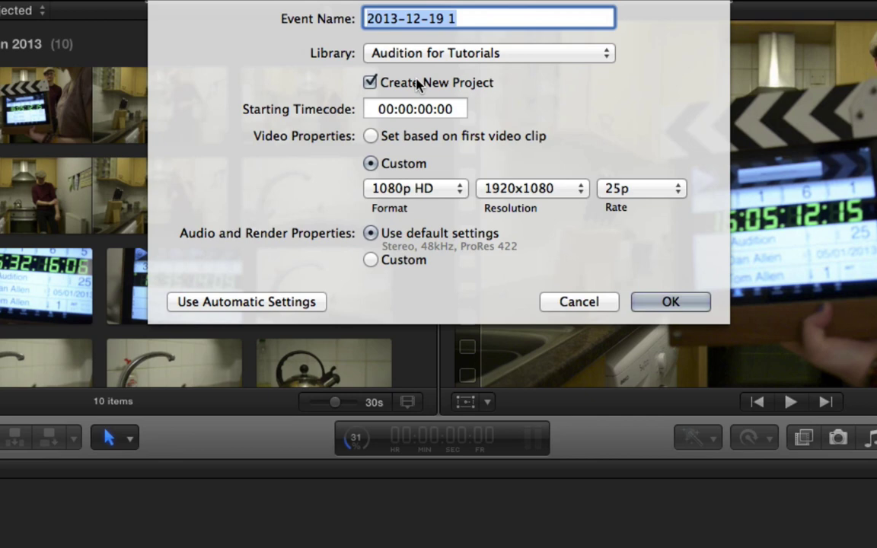
pyautogui.click(417, 85)
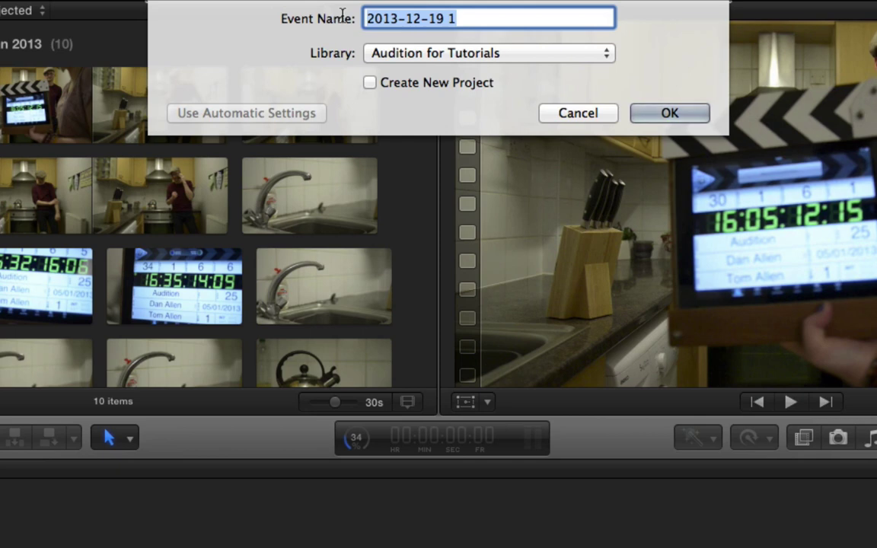
pyautogui.write('Projects')
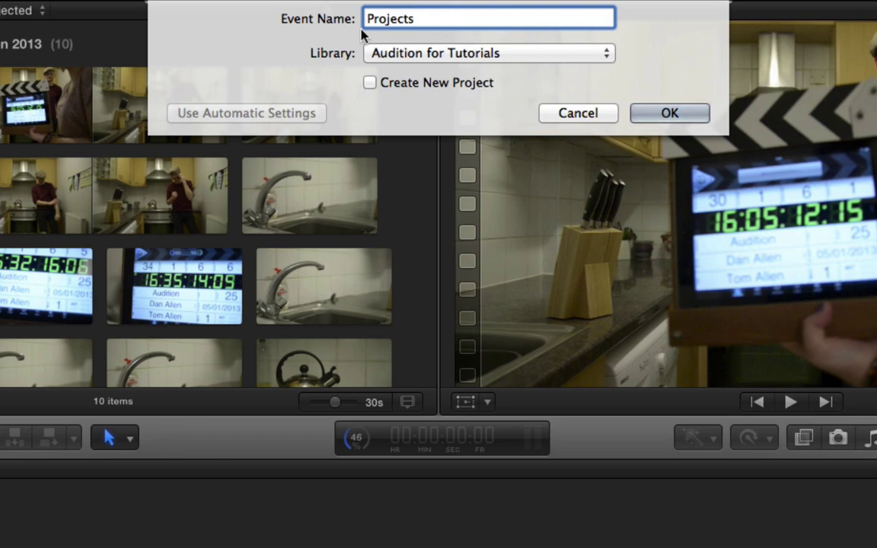
# - Re-enable Create New Project and switch its video properties to Custom
pyautogui.click(421, 88)
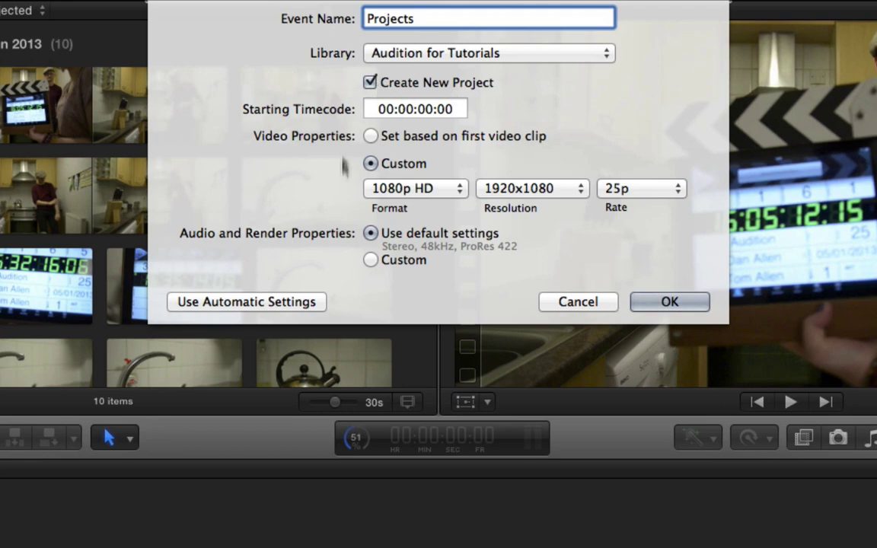
pyautogui.click(306, 300)
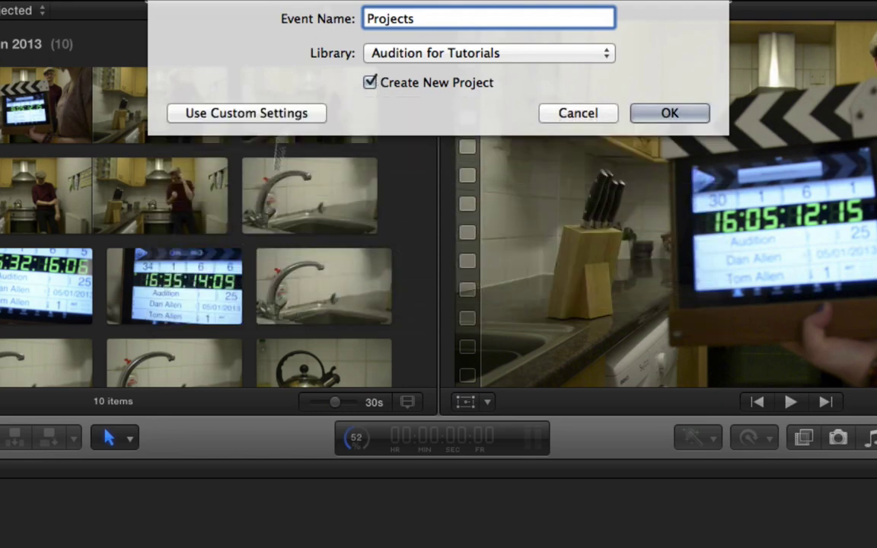
pyautogui.click(293, 118)
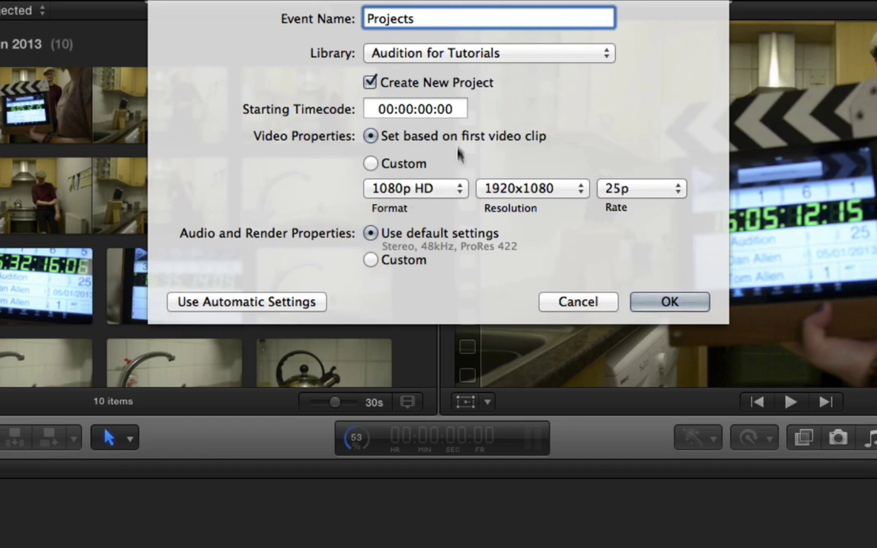
pyautogui.click(411, 189)
pyautogui.click(466, 215)
pyautogui.click(401, 165)
pyautogui.click(380, 135)
pyautogui.click(411, 163)
pyautogui.click(423, 189)
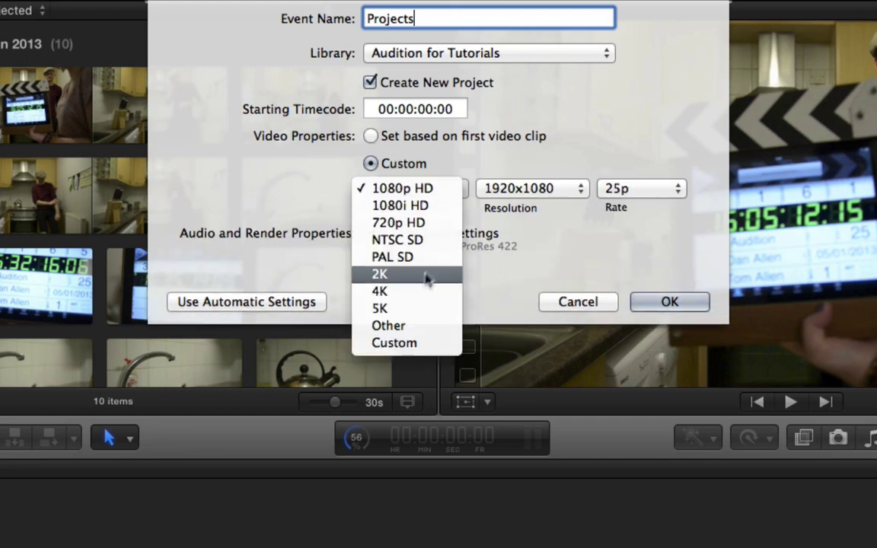
pyautogui.click(411, 344)
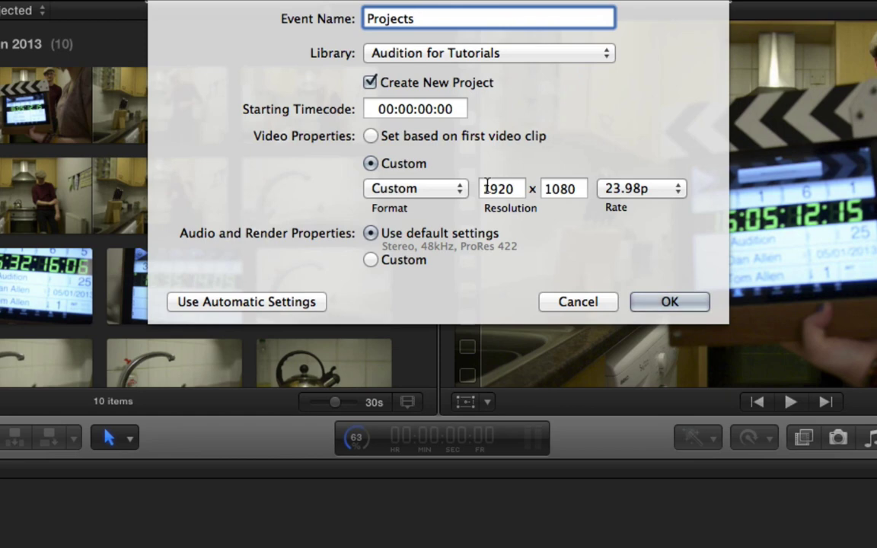
# - Set the project format to 1080p HD at 25p and create the Projects event
pyautogui.click(431, 190)
pyautogui.click(422, 33)
pyautogui.click(641, 189)
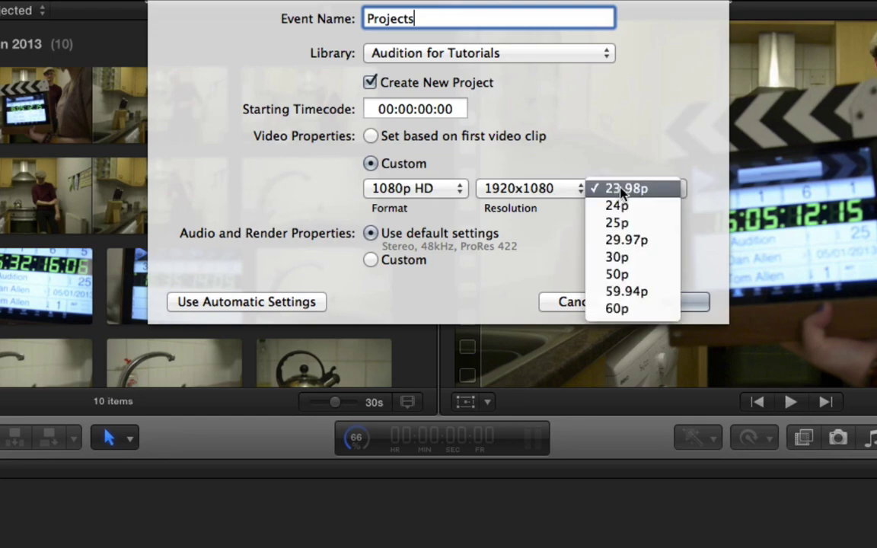
pyautogui.click(636, 226)
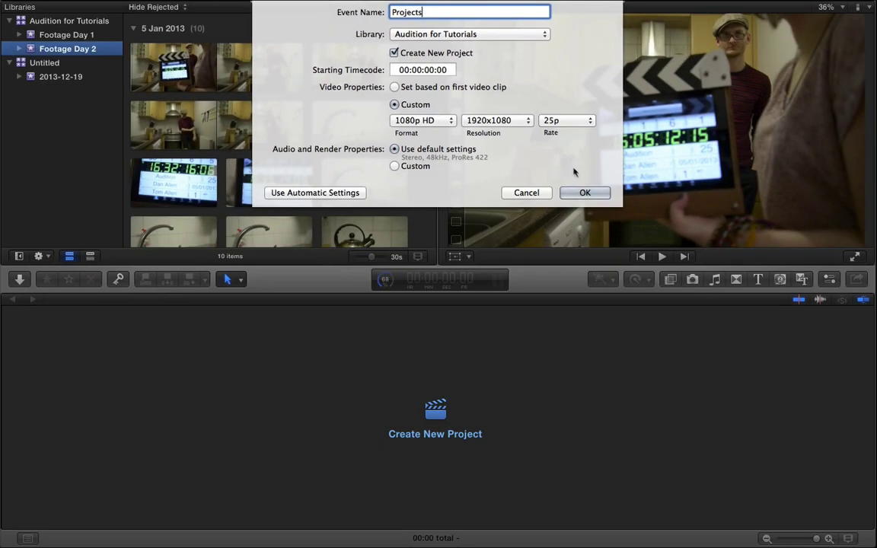
pyautogui.click(586, 193)
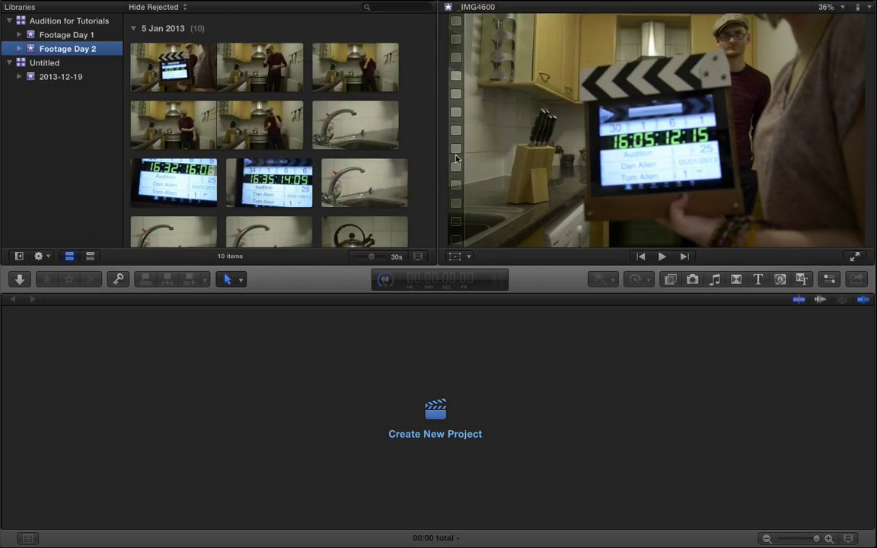
# - Rename the Projects event's Untitled Project to 'Audition Edit 01'
pyautogui.click(58, 60)
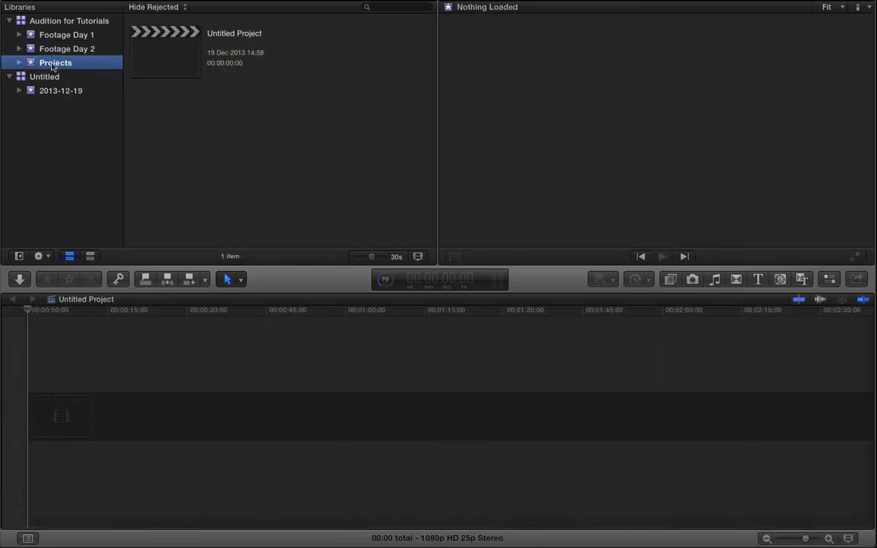
pyautogui.click(199, 32)
pyautogui.click(201, 32)
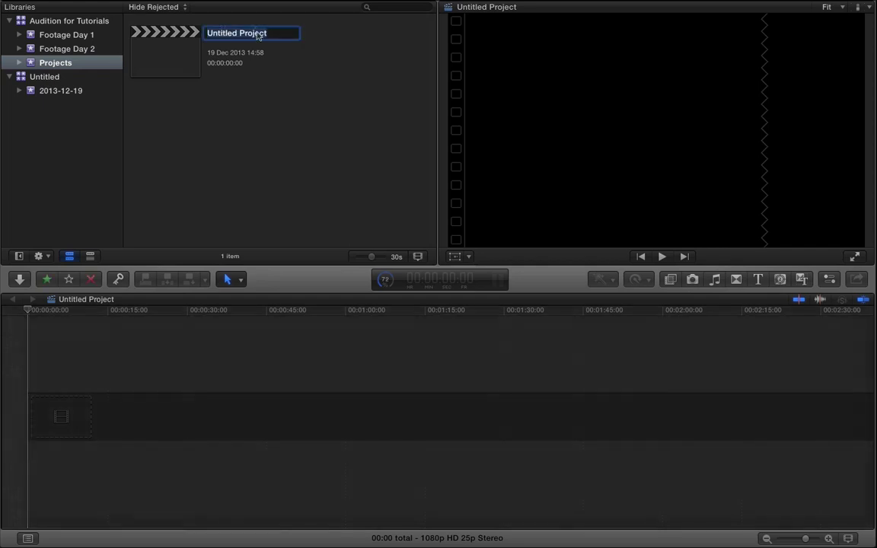
pyautogui.write('Audition E')
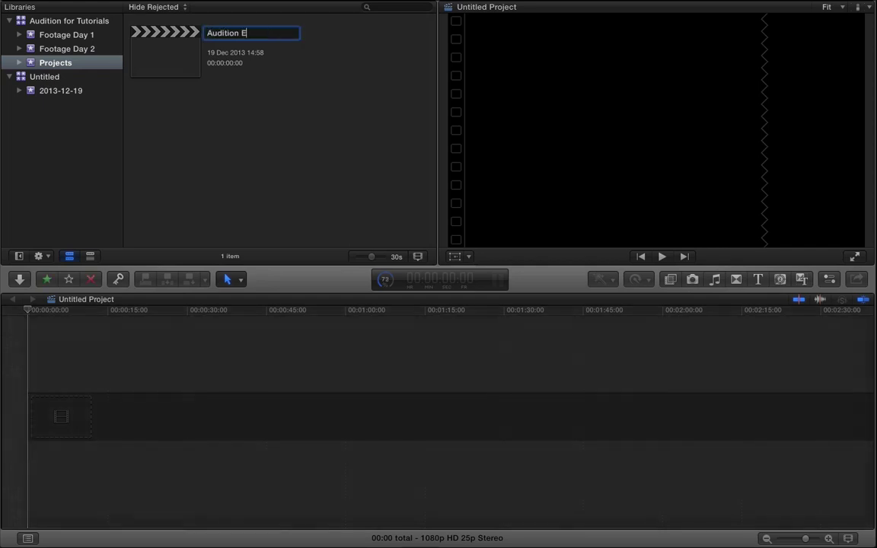
pyautogui.write('dit 01')
pyautogui.press('Return')
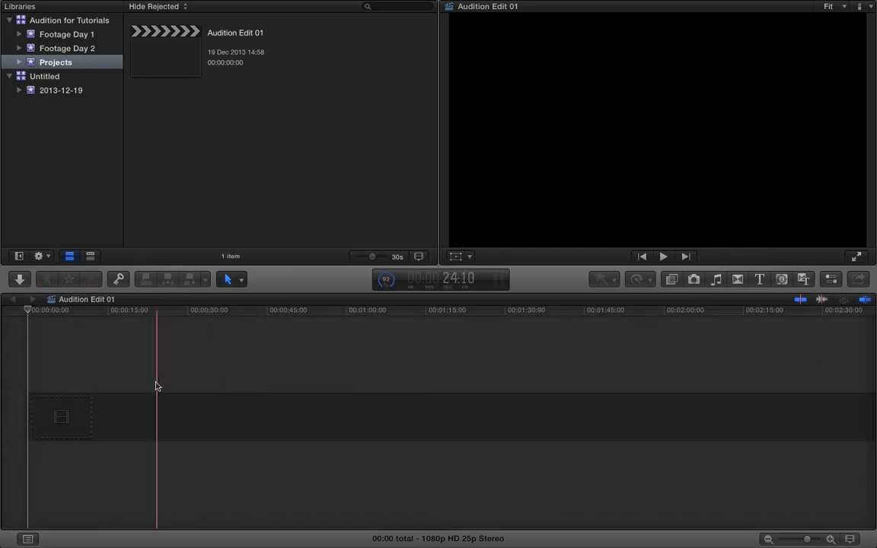
# - Drag seven Footage Day 1 clips into the Audition Edit 01 timeline and fit them to view
pyautogui.click(88, 48)
pyautogui.click(93, 36)
pyautogui.click(190, 126)
pyautogui.scroll(-5, 266, 222)
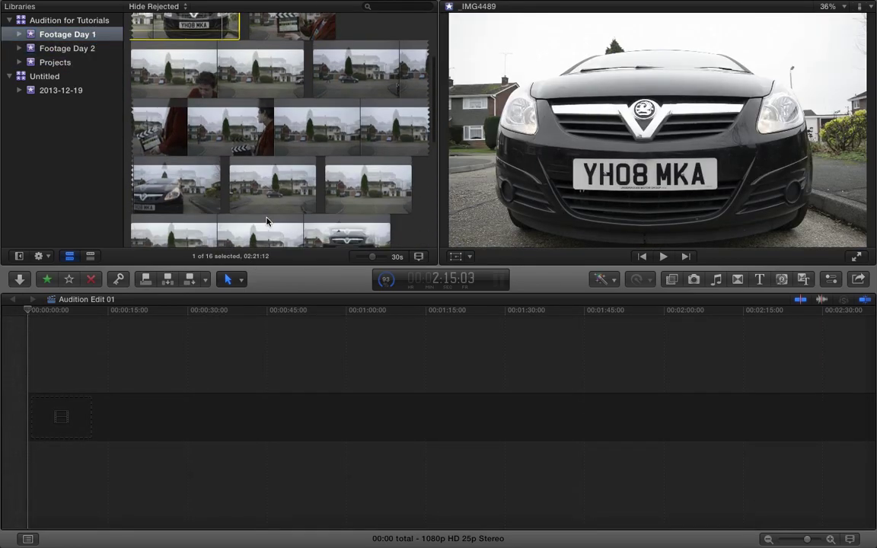
pyautogui.keyDown('shift'); pyautogui.click(267, 221); pyautogui.keyUp('shift')
pyautogui.moveTo(266, 217); pyautogui.dragTo(110, 400)
pyautogui.hotkey('shift', 'z')
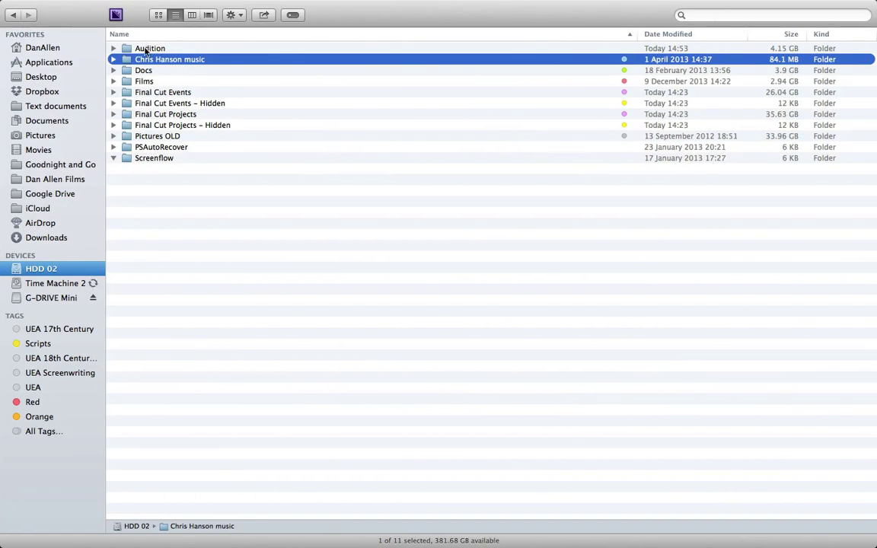
# - In Audition > Fianl Cut Projects, show the package contents of the Audition for Tutorials library
pyautogui.doubleClick(136, 48)
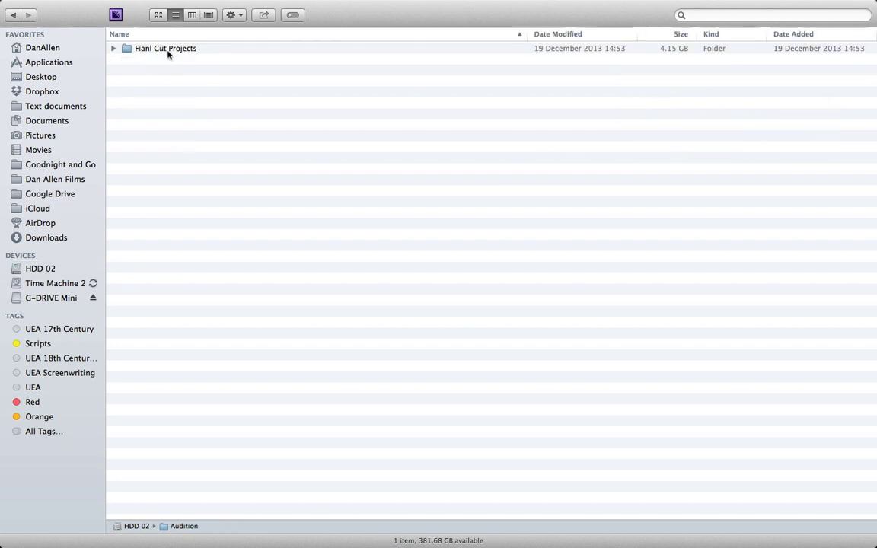
pyautogui.doubleClick(169, 50)
pyautogui.click(150, 49)
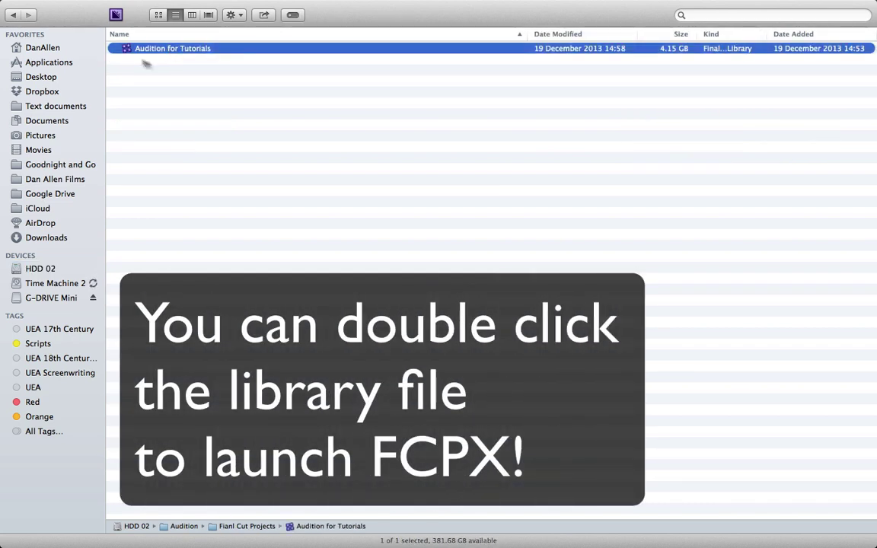
pyautogui.rightClick(184, 48)
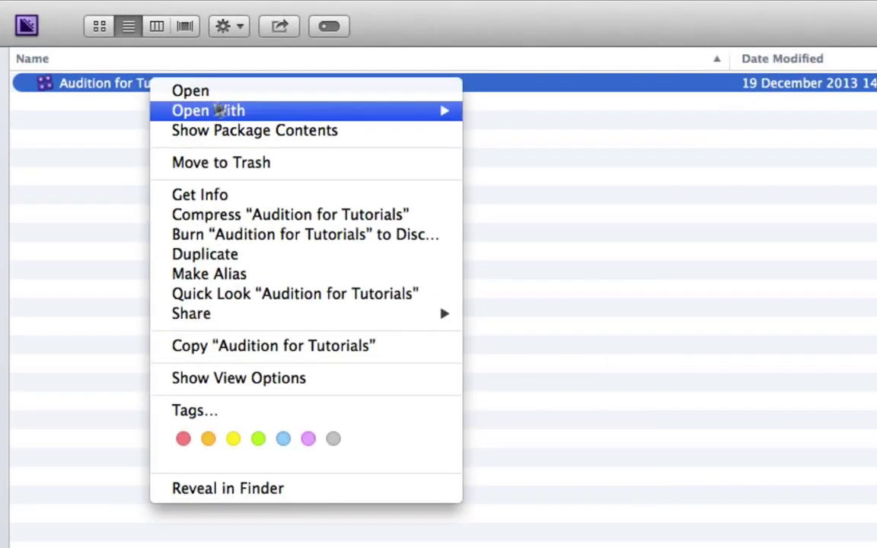
pyautogui.click(197, 137)
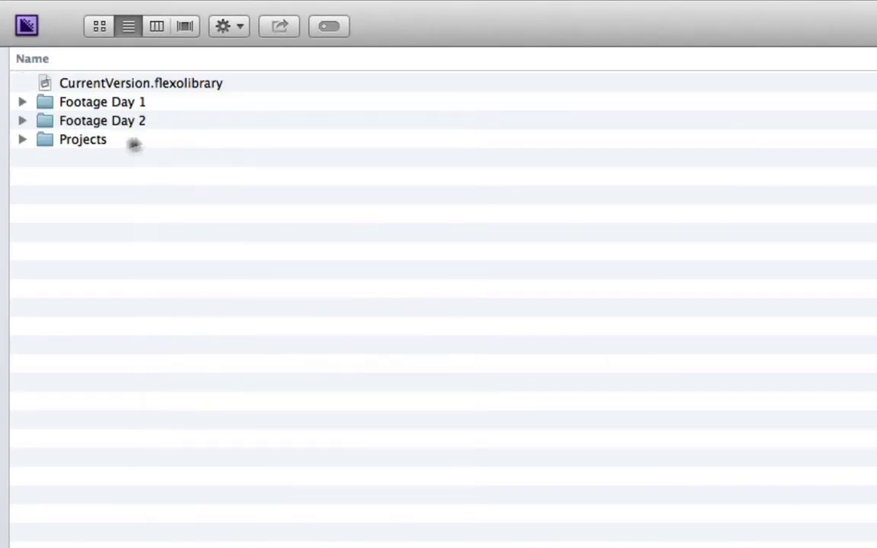
# - Expand Footage Day 1 > Original Media to list the .mov files, then return and select the library
pyautogui.click(22, 100)
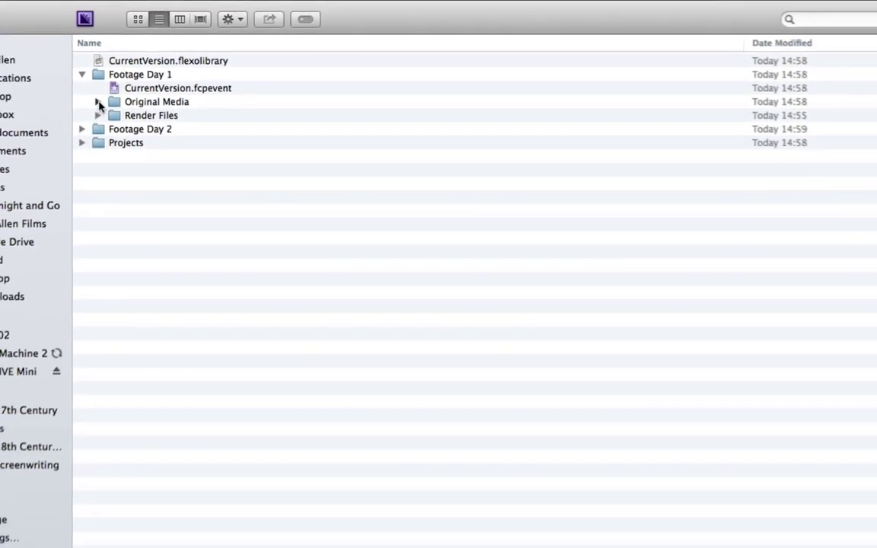
pyautogui.click(53, 131)
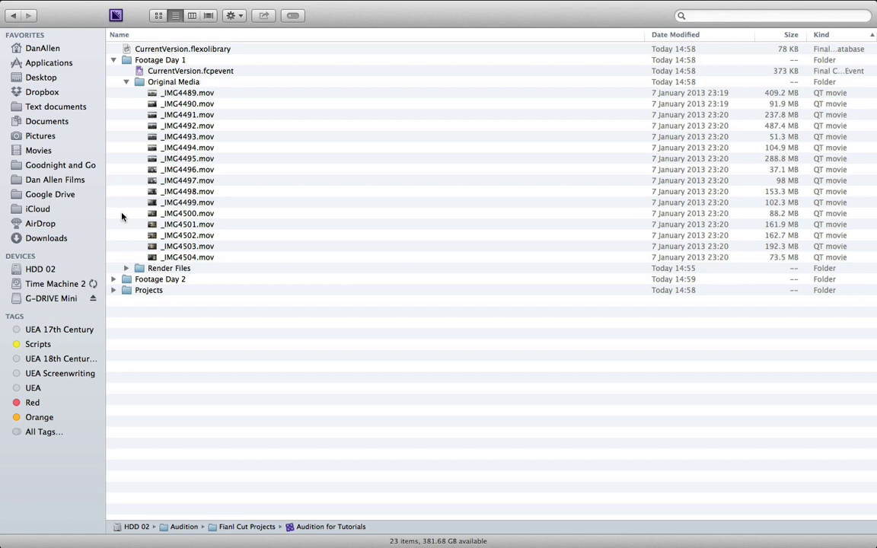
pyautogui.press('super+Up')
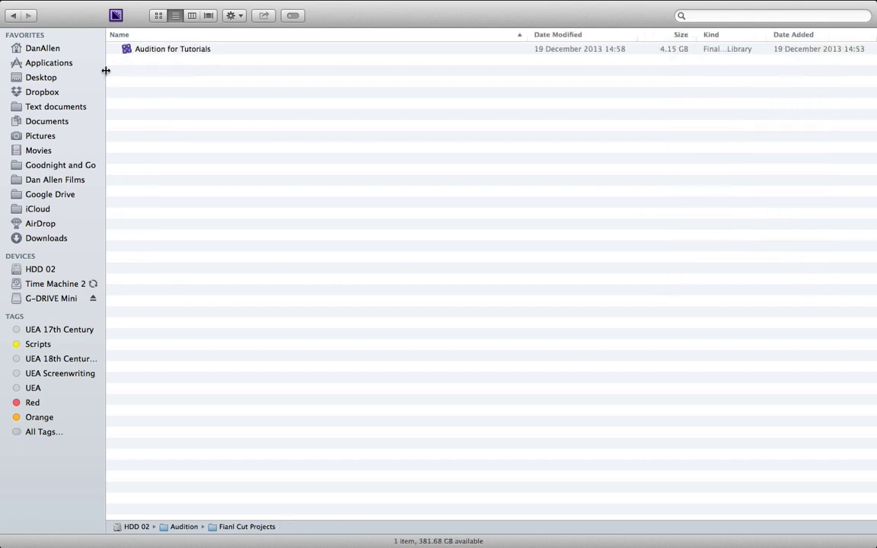
pyautogui.click(149, 48)
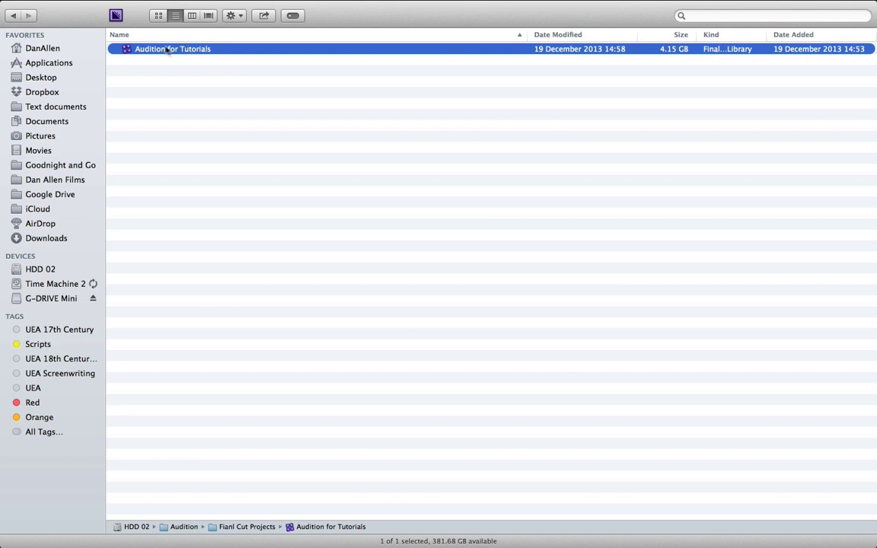
# - Launch the Audition for Tutorials library from Finder into Final Cut Pro
pyautogui.doubleClick(123, 44)
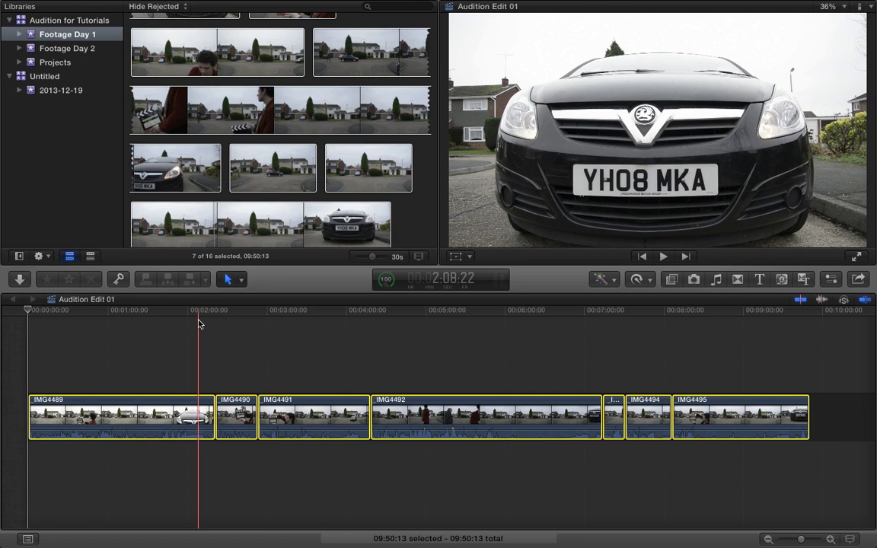